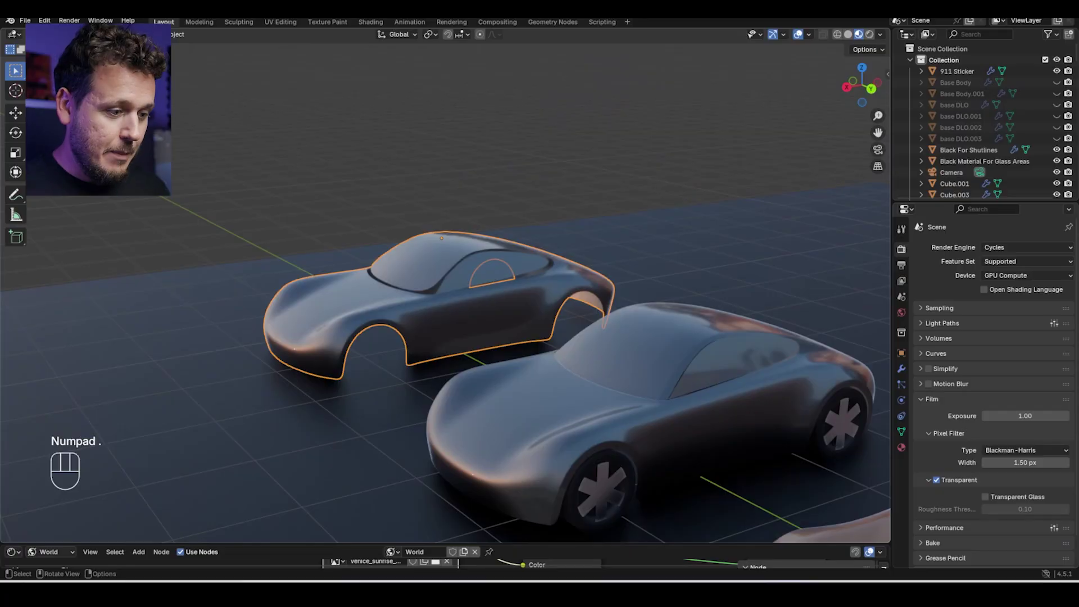
# Frame the selected first car body and switch the viewport shading to Rendered
pyautogui.scroll(5, 437, 295)
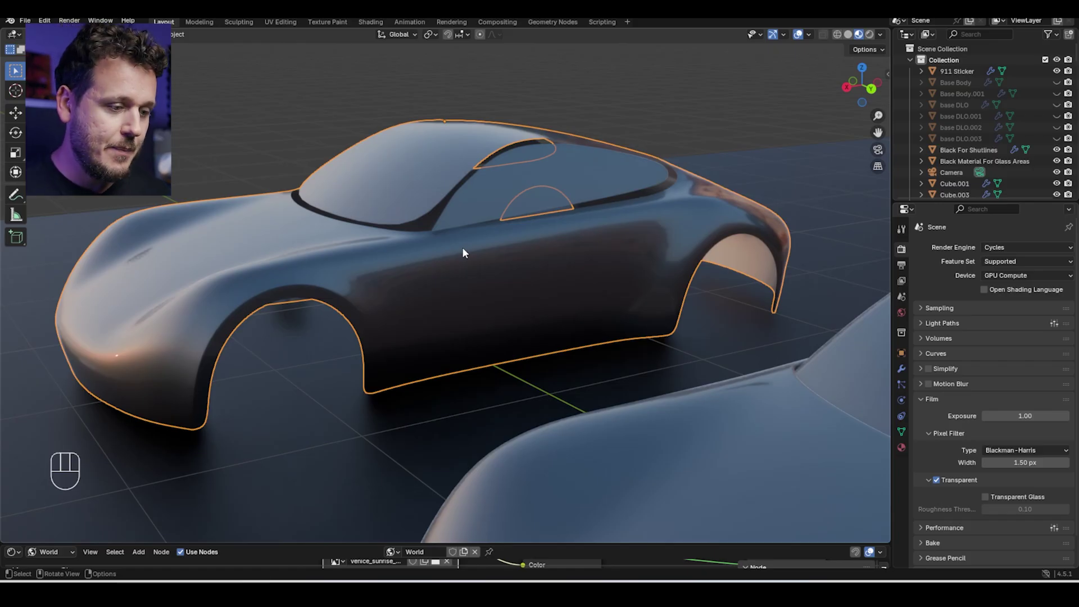
pyautogui.moveTo(462, 253); pyautogui.dragTo(533, 240, button='middle')
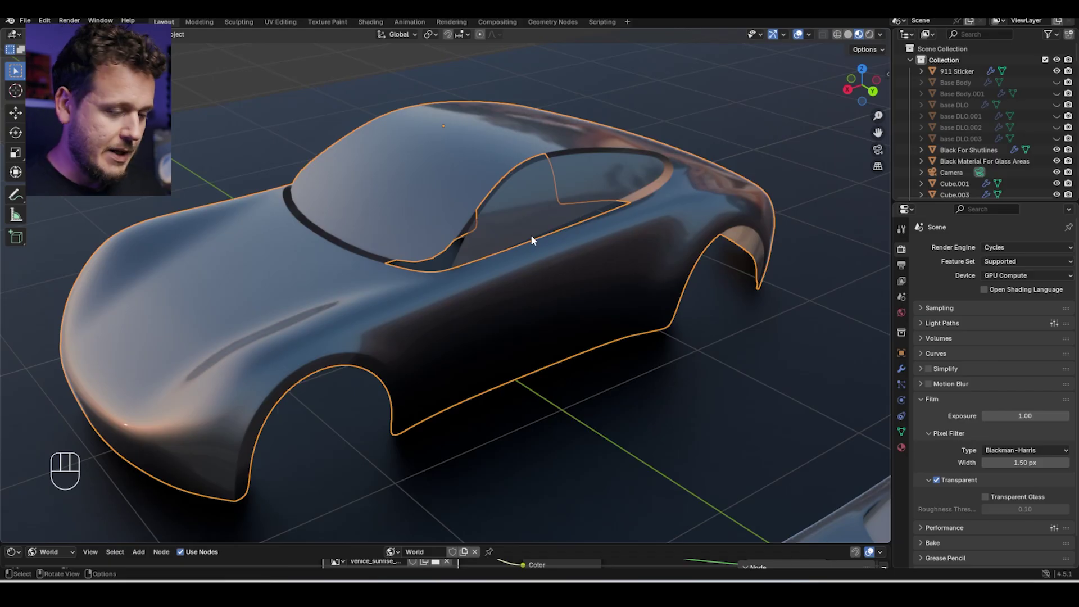
pyautogui.moveTo(531, 234); pyautogui.dragTo(568, 214, button='middle')
pyautogui.scroll(-5, 568, 215)
pyautogui.keyDown('shift'); pyautogui.moveTo(618, 292); pyautogui.dragTo(416, 242, button='middle'); pyautogui.keyUp('shift')
pyautogui.keyDown('ctrl'); pyautogui.moveTo(506, 236); pyautogui.dragTo(524, 289, button='middle'); pyautogui.keyUp('ctrl')
pyautogui.moveTo(191, 191)
pyautogui.keyDown('shift'); pyautogui.mouseDown(button='middle')
pyautogui.moveTo(677, 275)
pyautogui.moveTo(570, 287)
pyautogui.moveTo(564, 247)
pyautogui.moveTo(607, 251)
pyautogui.mouseUp(button='middle'); pyautogui.keyUp('shift')
pyautogui.press('KP_Decimal')
pyautogui.press('z')
pyautogui.click(597, 191)
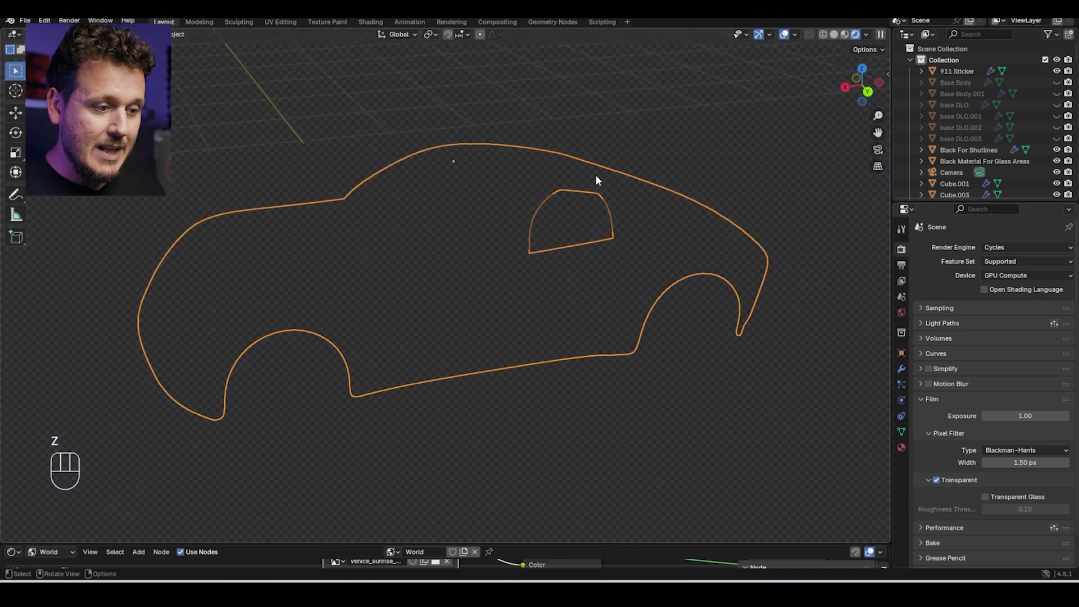
# Examine the rendered first body shell and the neighbouring grey car with wheels from the front and side
pyautogui.moveTo(774, 51); pyautogui.dragTo(368, 268, button='middle')
pyautogui.scroll(1, 538, 264)
pyautogui.moveTo(444, 355); pyautogui.dragTo(506, 304, button='middle')
pyautogui.moveTo(557, 184); pyautogui.dragTo(589, 201, button='middle')
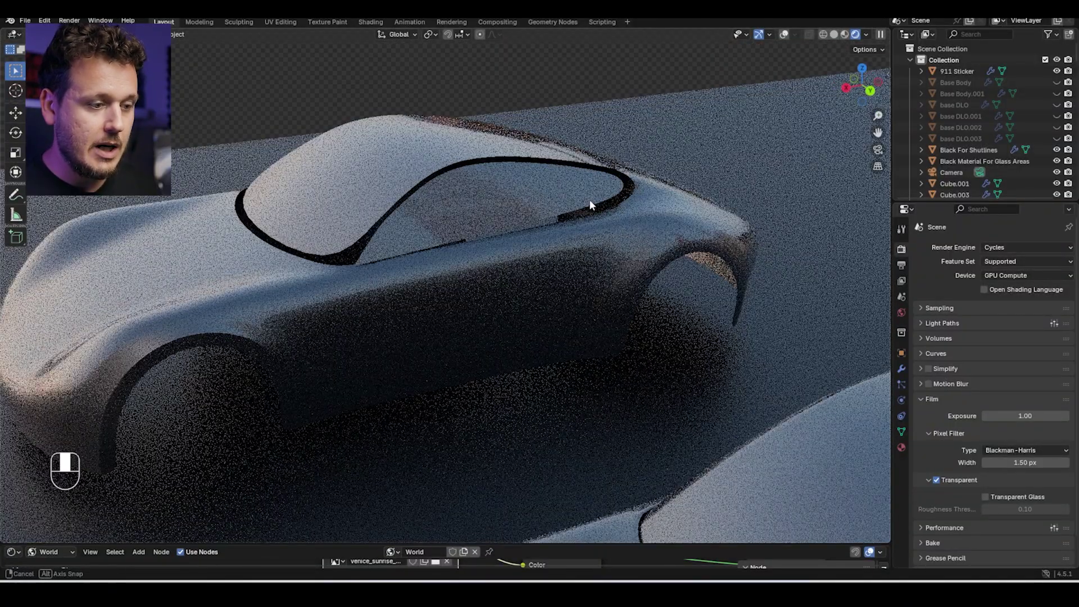
pyautogui.moveTo(472, 214)
pyautogui.mouseDown(button='middle')
pyautogui.moveTo(531, 215)
pyautogui.moveTo(544, 242)
pyautogui.moveTo(564, 211)
pyautogui.moveTo(556, 262)
pyautogui.moveTo(474, 213)
pyautogui.mouseUp(button='middle')
pyautogui.scroll(-3, 549, 230)
pyautogui.moveTo(675, 299); pyautogui.dragTo(619, 299, button='middle')
pyautogui.keyDown('shift'); pyautogui.moveTo(469, 304); pyautogui.dragTo(562, 300, button='middle'); pyautogui.keyUp('shift')
pyautogui.moveTo(562, 300)
pyautogui.mouseDown(button='middle')
pyautogui.moveTo(582, 311)
pyautogui.moveTo(544, 292)
pyautogui.moveTo(588, 295)
pyautogui.moveTo(562, 297)
pyautogui.mouseUp(button='middle')
pyautogui.moveTo(518, 268); pyautogui.dragTo(571, 294, button='middle')
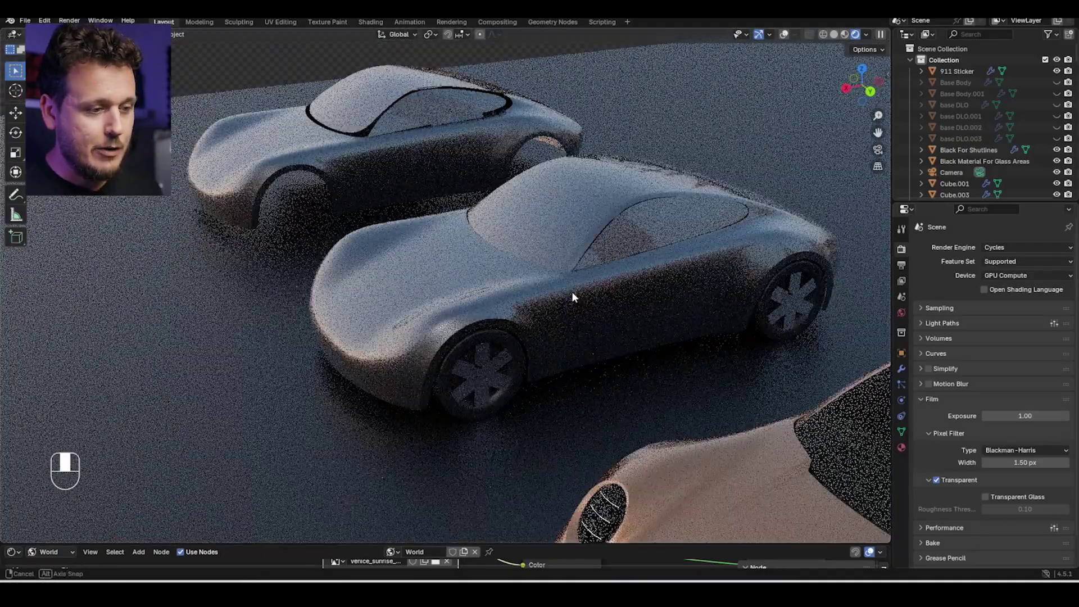
pyautogui.moveTo(609, 219); pyautogui.dragTo(461, 260, button='middle')
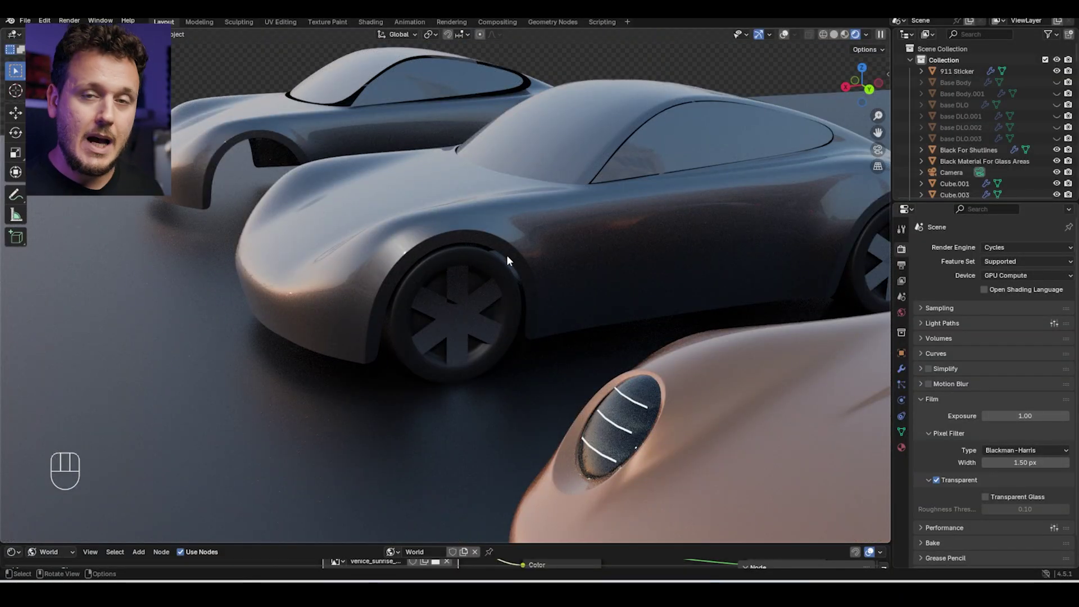
pyautogui.moveTo(491, 239); pyautogui.dragTo(551, 231, button='middle')
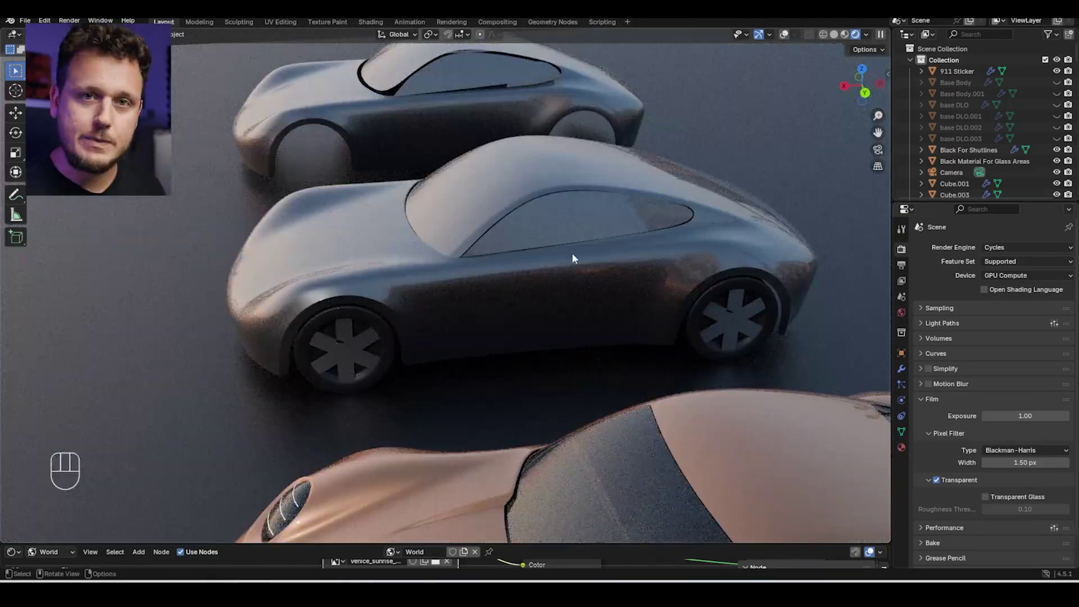
pyautogui.keyDown('shift'); pyautogui.moveTo(488, 203); pyautogui.dragTo(521, 231, button='middle'); pyautogui.keyUp('shift')
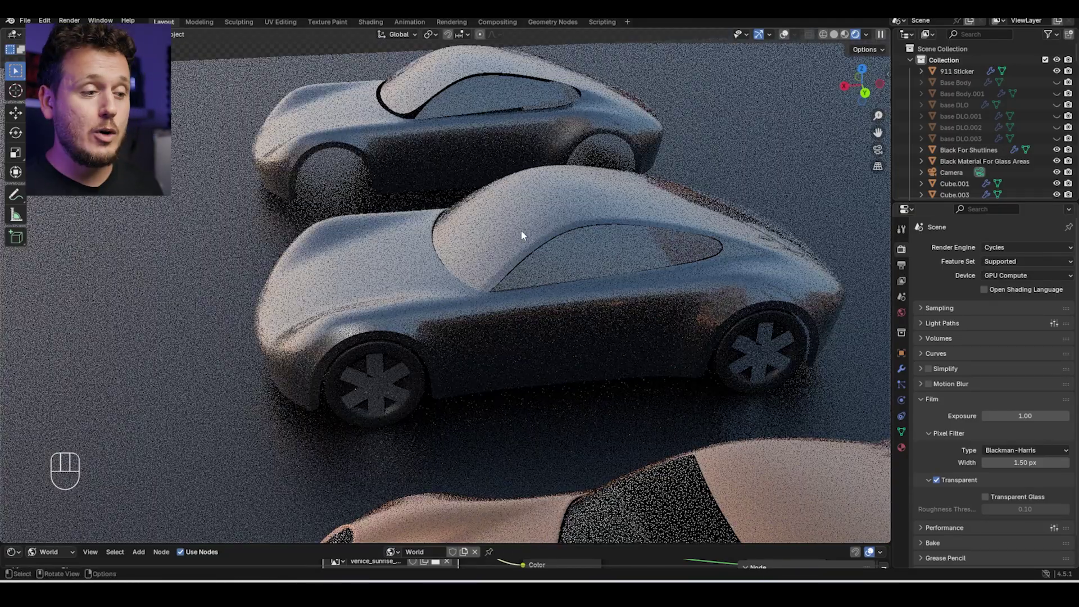
# Enter Edit Mode on the first body shell to view its mesh topology
pyautogui.click(506, 117)
pyautogui.press('Tab')
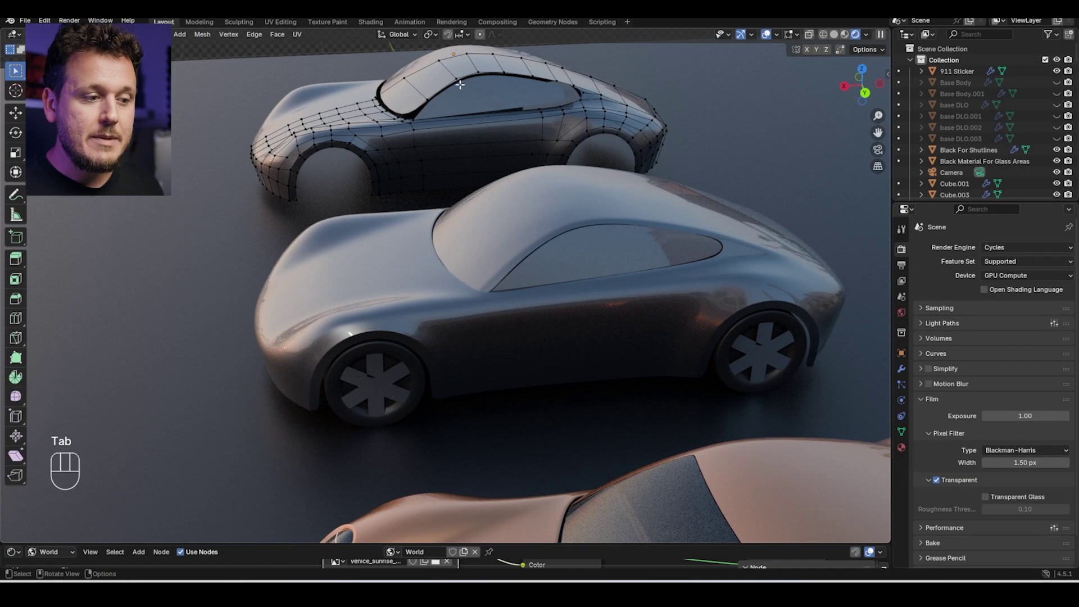
pyautogui.moveTo(504, 135); pyautogui.dragTo(419, 153, button='middle')
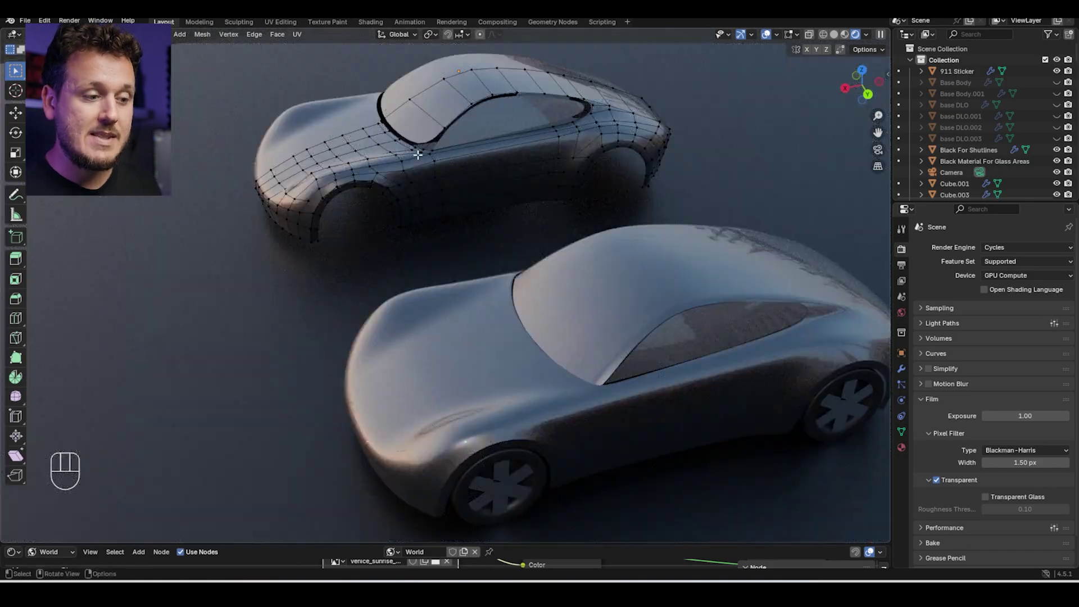
# Switch the viewport shading to Material Preview and leave Edit Mode
pyautogui.press('z')
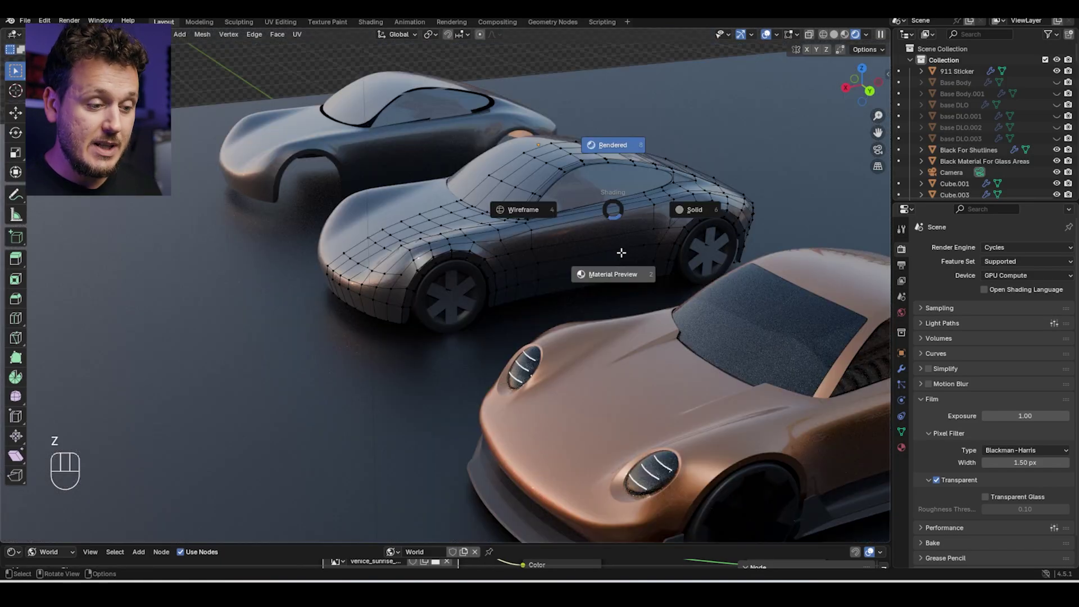
pyautogui.click(615, 272)
pyautogui.scroll(6, 597, 250)
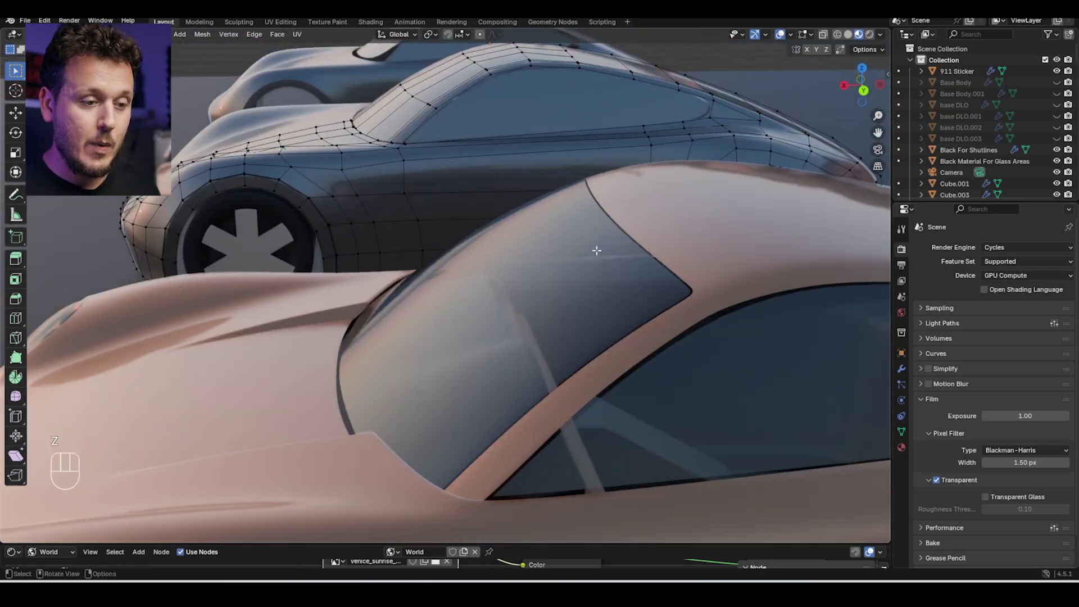
pyautogui.scroll(-8, 596, 250)
pyautogui.press('Tab')
# Examine the copper car's body, headlights and side skirts beside the grey and green cars, leaving nothing selected
pyautogui.keyDown('shift'); pyautogui.moveTo(663, 306); pyautogui.dragTo(644, 180, button='middle'); pyautogui.keyUp('shift')
pyautogui.moveTo(642, 246); pyautogui.dragTo(483, 197, button='middle')
pyautogui.scroll(2, 656, 238)
pyautogui.click(681, 221)
pyautogui.scroll(-5, 652, 197)
pyautogui.hotkey('alt', 'a')
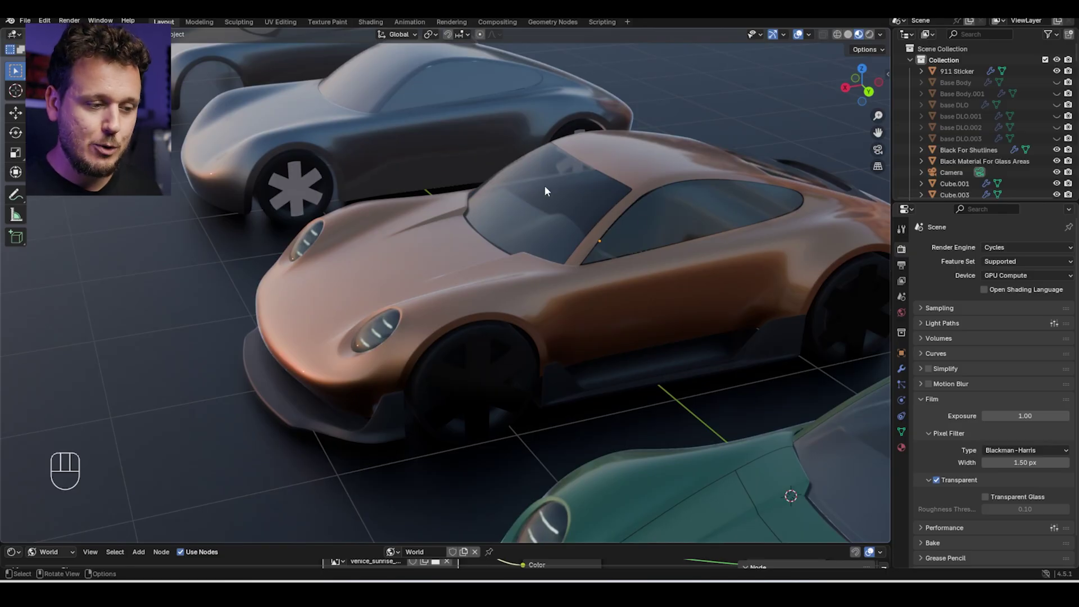
pyautogui.moveTo(434, 198); pyautogui.dragTo(386, 145, button='middle')
pyautogui.scroll(3, 475, 251)
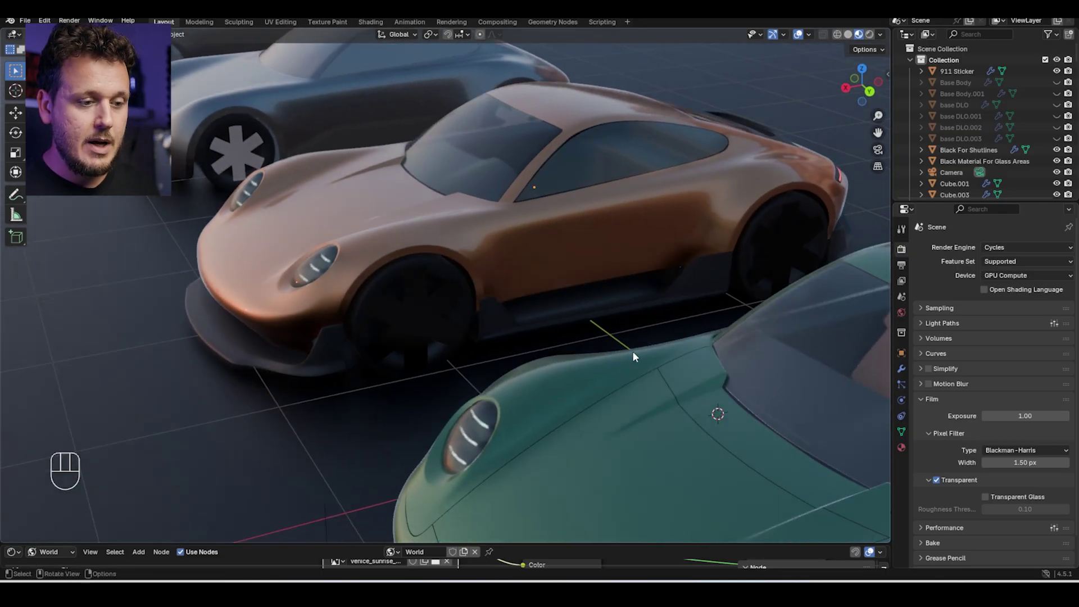
pyautogui.keyDown('ctrl'); pyautogui.moveTo(631, 354); pyautogui.dragTo(392, 294, button='middle'); pyautogui.keyUp('ctrl')
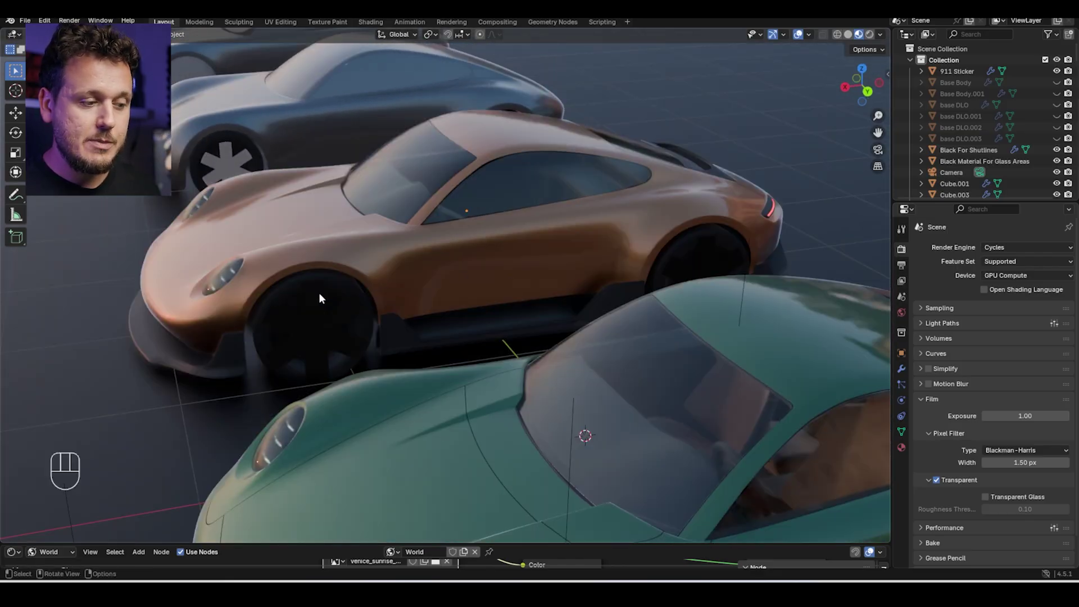
pyautogui.moveTo(514, 289); pyautogui.dragTo(416, 321, button='middle')
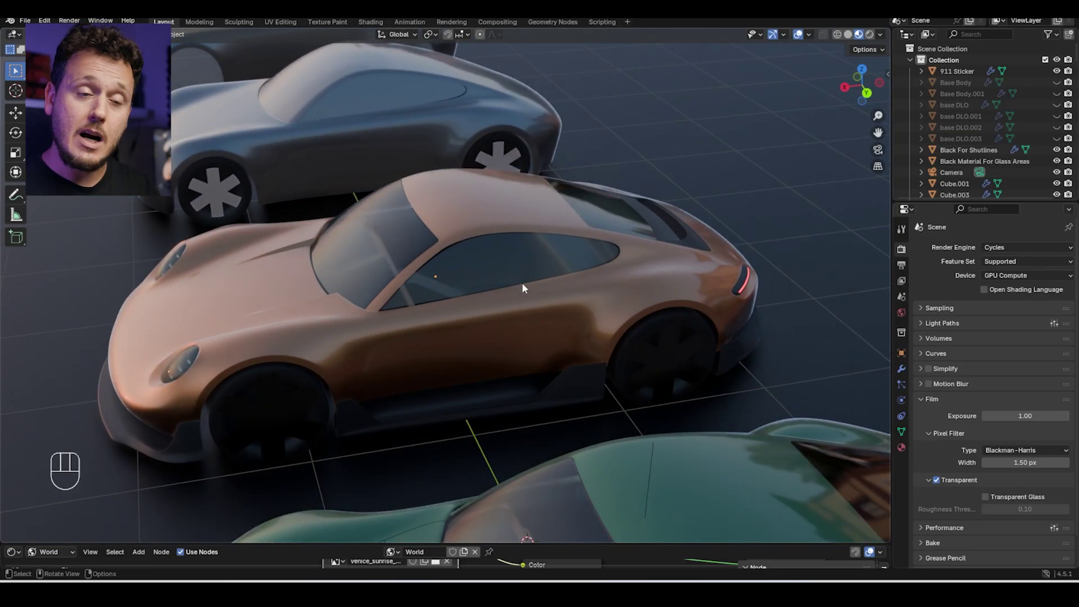
pyautogui.moveTo(522, 288); pyautogui.dragTo(609, 221, button='middle')
pyautogui.keyDown('shift'); pyautogui.moveTo(314, 239); pyautogui.dragTo(582, 296, button='middle'); pyautogui.keyUp('shift')
# Frame the copper car, clear the selection and switch the viewport shading to Rendered
pyautogui.click(544, 265)
pyautogui.press('KP_Decimal')
pyautogui.hotkey('alt', 'a')
pyautogui.press('z')
pyautogui.click(588, 229)
# Enter Edit Mode on the grey and copper bodies together and compare their meshes from the rear and front
pyautogui.moveTo(633, 328)
pyautogui.mouseDown(button='middle')
pyautogui.moveTo(521, 257)
pyautogui.moveTo(437, 177)
pyautogui.mouseUp(button='middle')
pyautogui.moveTo(615, 212); pyautogui.dragTo(643, 214, button='middle')
pyautogui.click(665, 228)
pyautogui.keyDown('shift'); pyautogui.click(321, 256); pyautogui.keyUp('shift')
pyautogui.press('Tab')
pyautogui.moveTo(327, 255); pyautogui.dragTo(437, 295, button='middle')
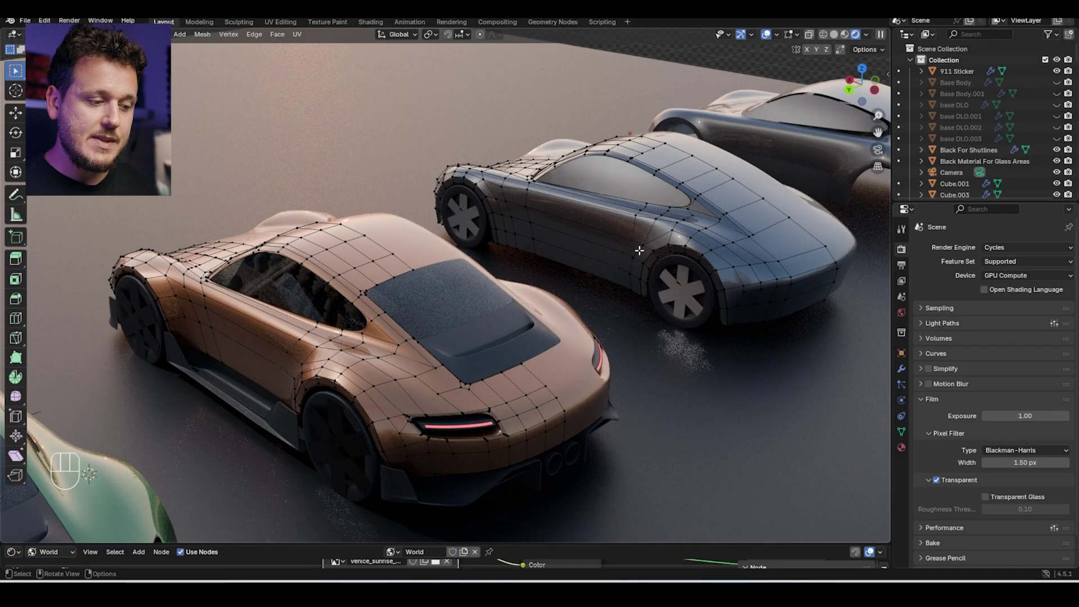
pyautogui.moveTo(401, 288); pyautogui.dragTo(511, 323, button='middle')
pyautogui.keyDown('shift'); pyautogui.moveTo(254, 270); pyautogui.dragTo(531, 309, button='middle'); pyautogui.keyUp('shift')
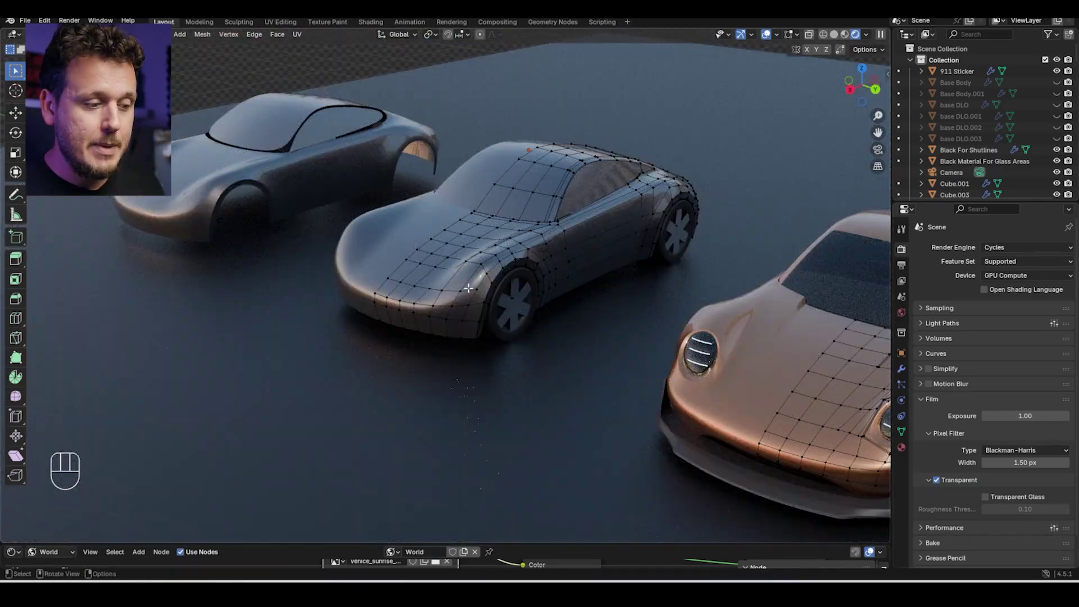
pyautogui.keyDown('shift'); pyautogui.moveTo(592, 270); pyautogui.dragTo(557, 227, button='middle'); pyautogui.keyUp('shift')
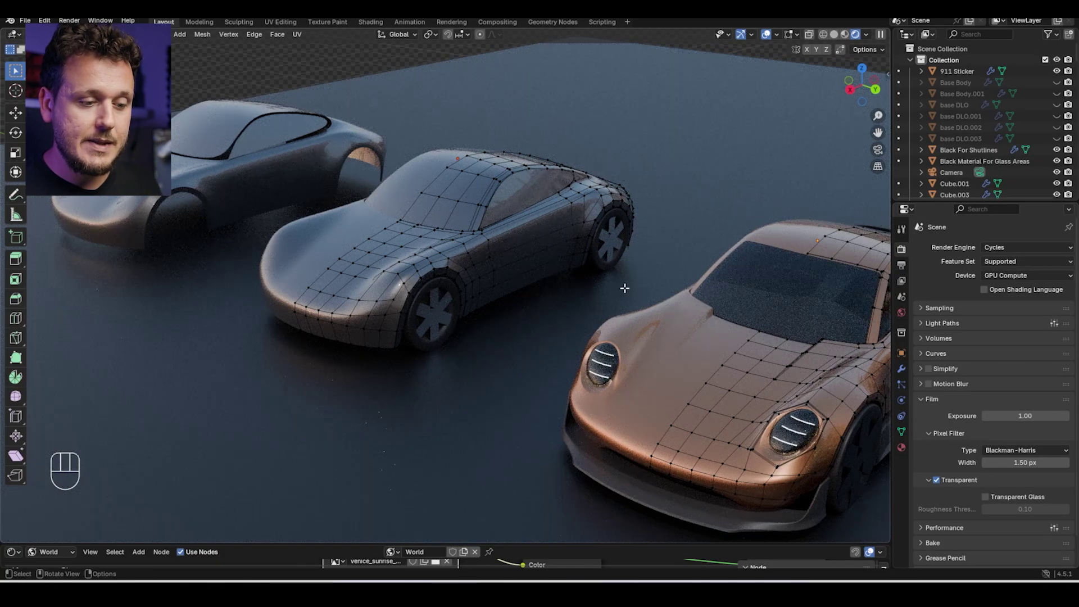
pyautogui.moveTo(632, 289); pyautogui.dragTo(537, 184, button='middle')
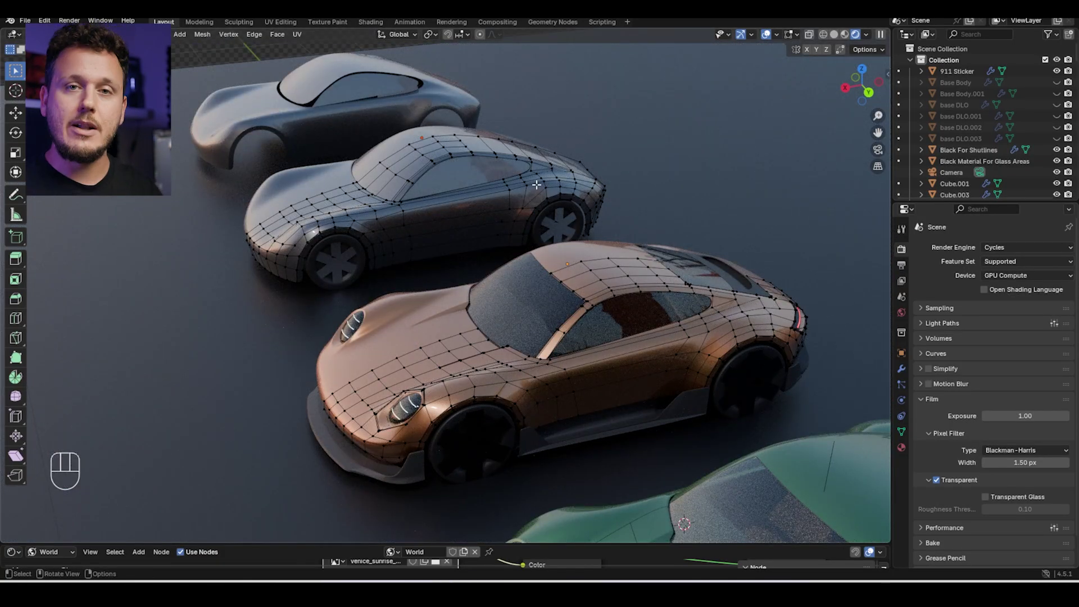
# Leave Edit Mode, deselect everything and inspect the copper car's rear window, spoiler and tail lights
pyautogui.press('Tab')
pyautogui.moveTo(555, 348); pyautogui.dragTo(626, 164, button='middle')
pyautogui.hotkey('alt', 'a')
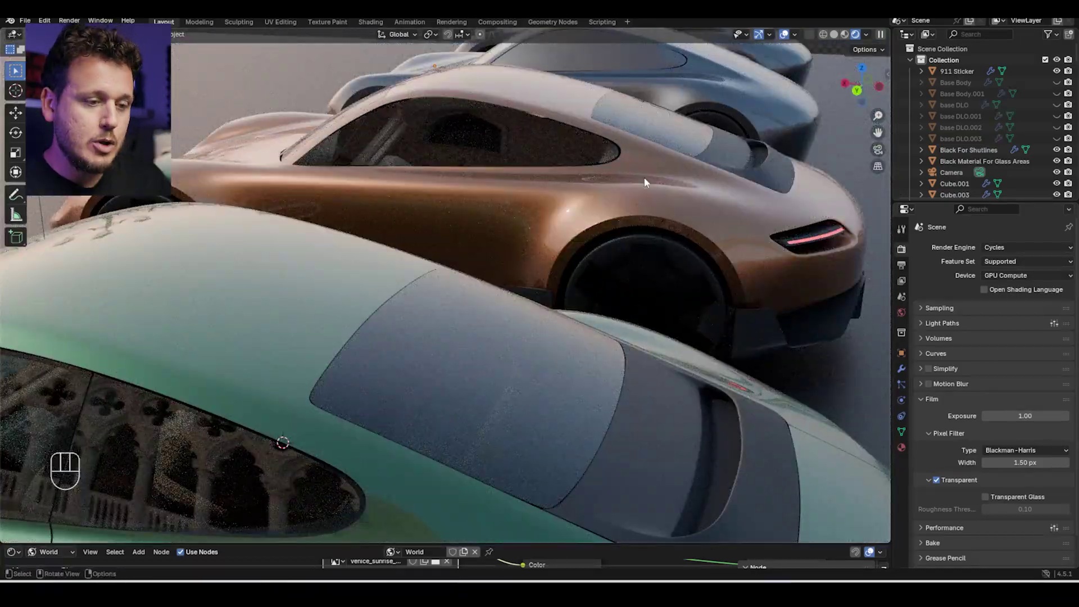
pyautogui.scroll(-2, 645, 167)
pyautogui.moveTo(645, 166); pyautogui.dragTo(614, 181, button='middle')
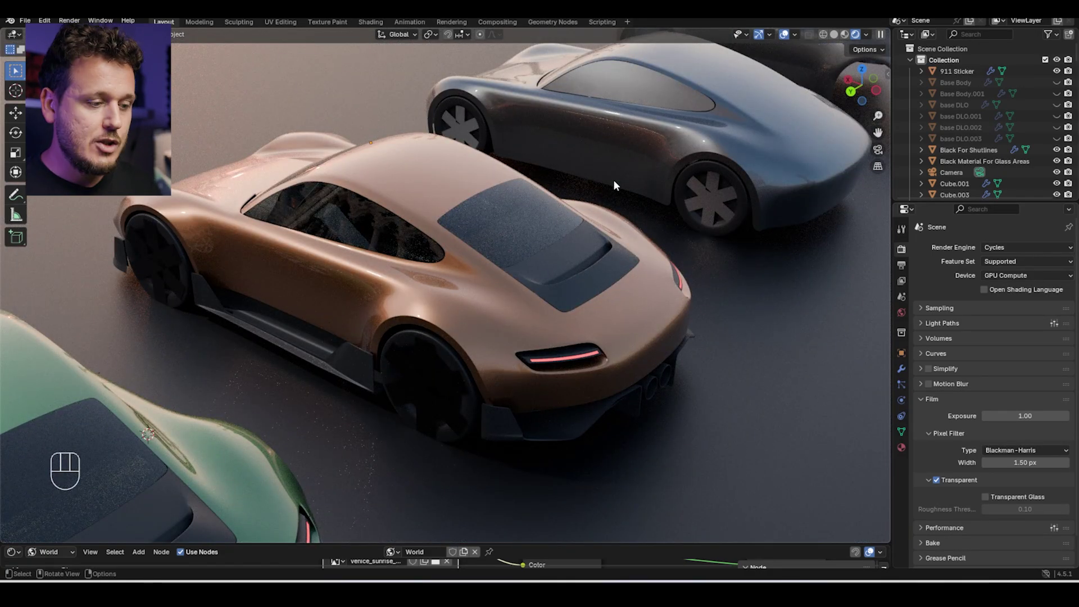
pyautogui.moveTo(557, 235); pyautogui.dragTo(538, 165, button='middle')
# Enter Edit Mode on the copper and green bodies together to compare their meshes
pyautogui.click(539, 166)
pyautogui.keyDown('shift'); pyautogui.click(636, 224); pyautogui.keyUp('shift')
pyautogui.press('Tab')
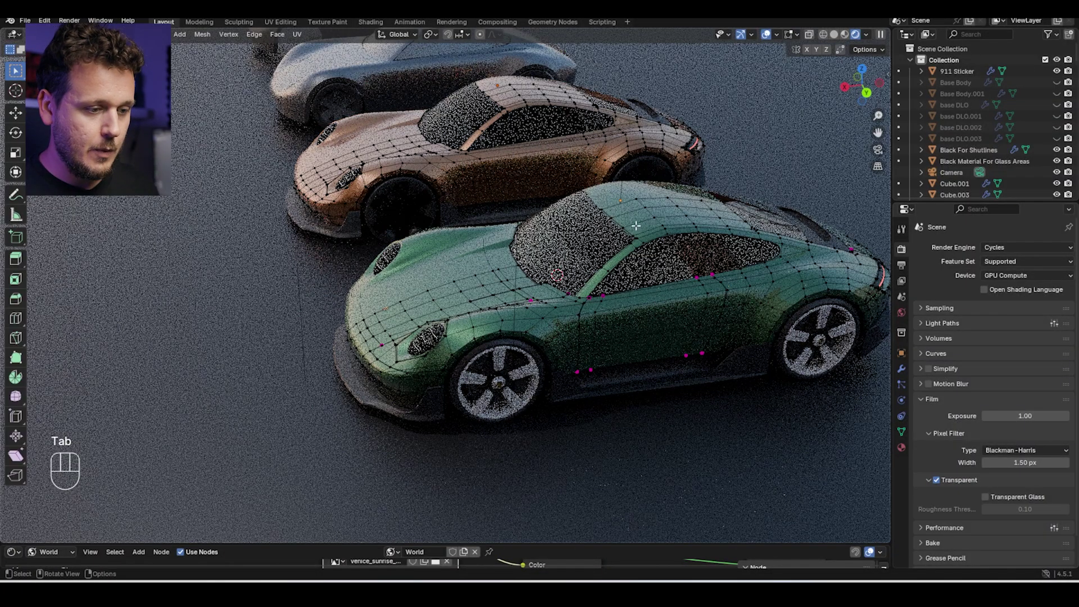
pyautogui.moveTo(629, 238)
pyautogui.mouseDown(button='middle')
pyautogui.moveTo(595, 217)
pyautogui.moveTo(621, 242)
pyautogui.mouseUp(button='middle')
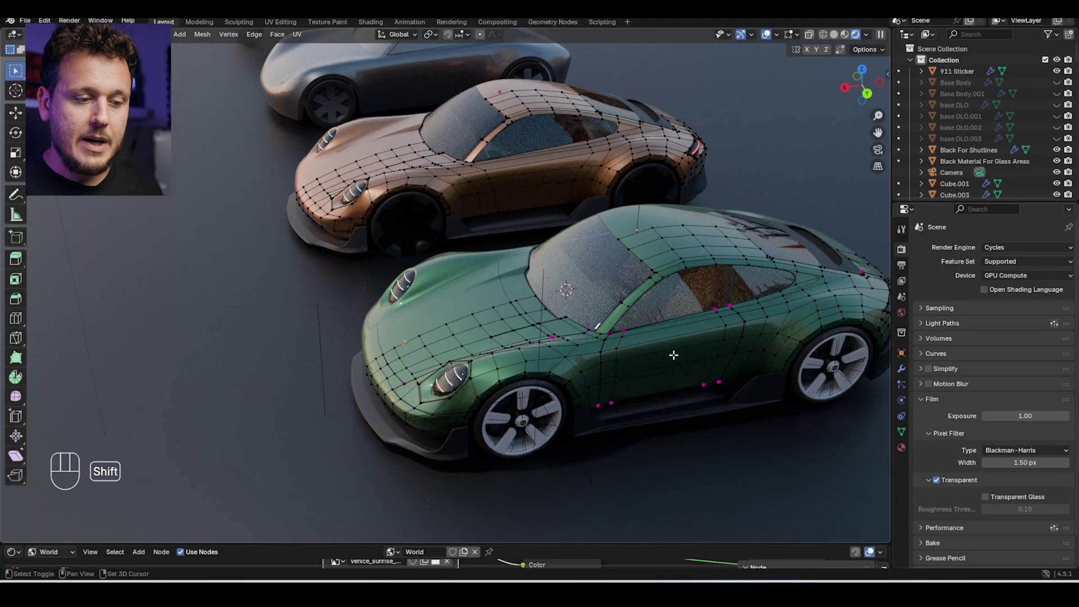
pyautogui.keyDown('shift'); pyautogui.moveTo(626, 353); pyautogui.dragTo(502, 179, button='middle'); pyautogui.keyUp('shift')
# Leave Edit Mode, deselect everything and hide the viewport overlays for a clean view of the green car
pyautogui.press('Tab')
pyautogui.moveTo(604, 277); pyautogui.dragTo(565, 256, button='middle')
pyautogui.hotkey('alt', 'a')
pyautogui.scroll(5, 565, 256)
pyautogui.keyDown('shift'); pyautogui.moveTo(556, 253); pyautogui.dragTo(529, 286, button='middle'); pyautogui.keyUp('shift')
pyautogui.keyDown('shift'); pyautogui.moveTo(528, 286); pyautogui.dragTo(584, 331, button='middle'); pyautogui.keyUp('shift')
pyautogui.hotkey('alt', 'shift', 'z')
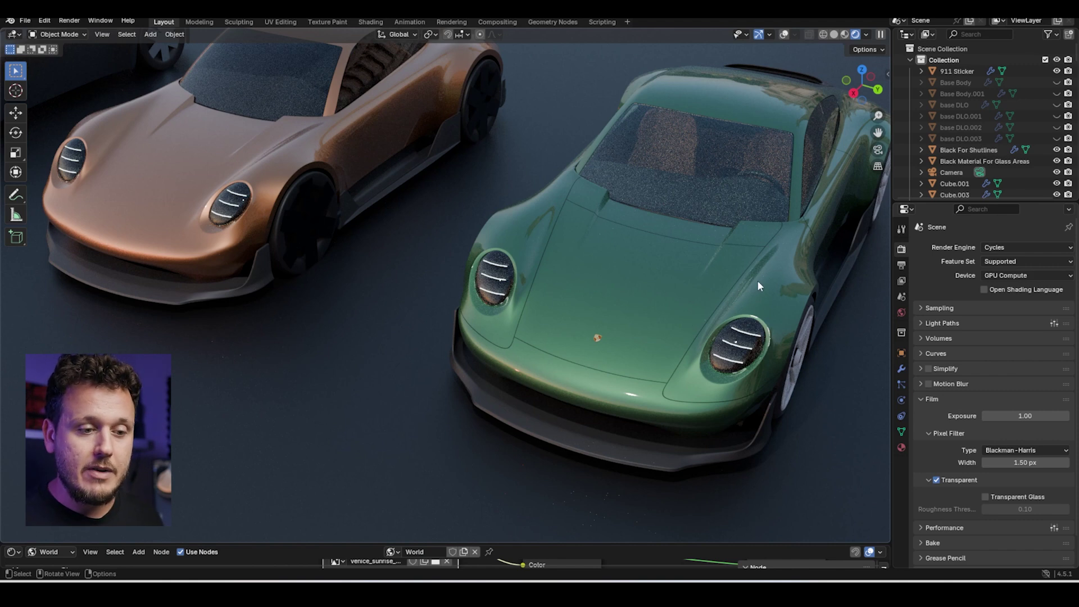
# Examine the finished green car and the full row of four car stages from the front and side
pyautogui.moveTo(758, 280); pyautogui.dragTo(725, 274, button='middle')
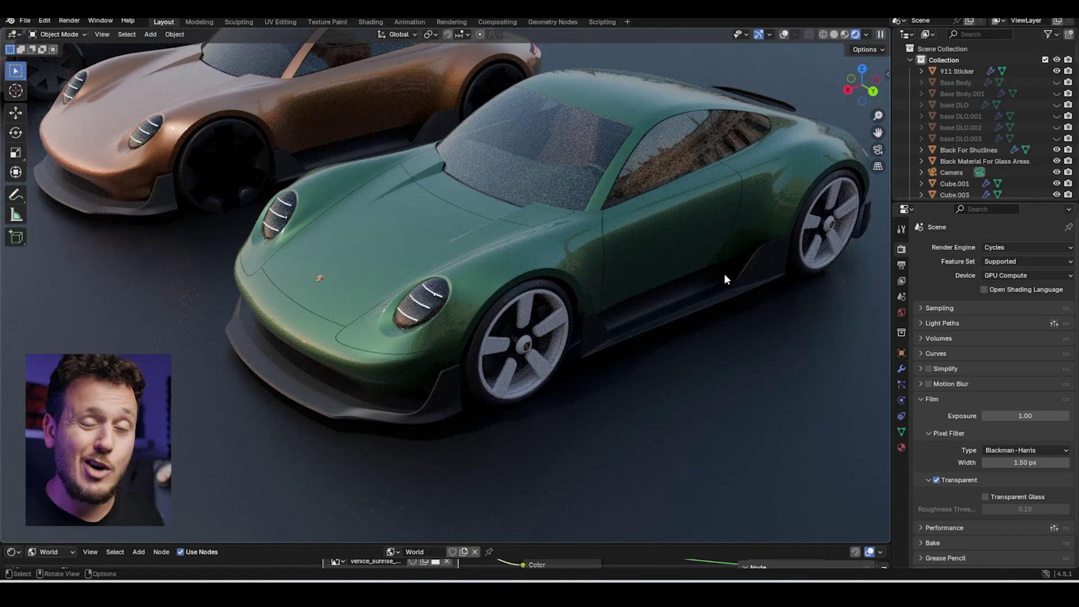
pyautogui.moveTo(725, 276); pyautogui.dragTo(432, 251, button='middle')
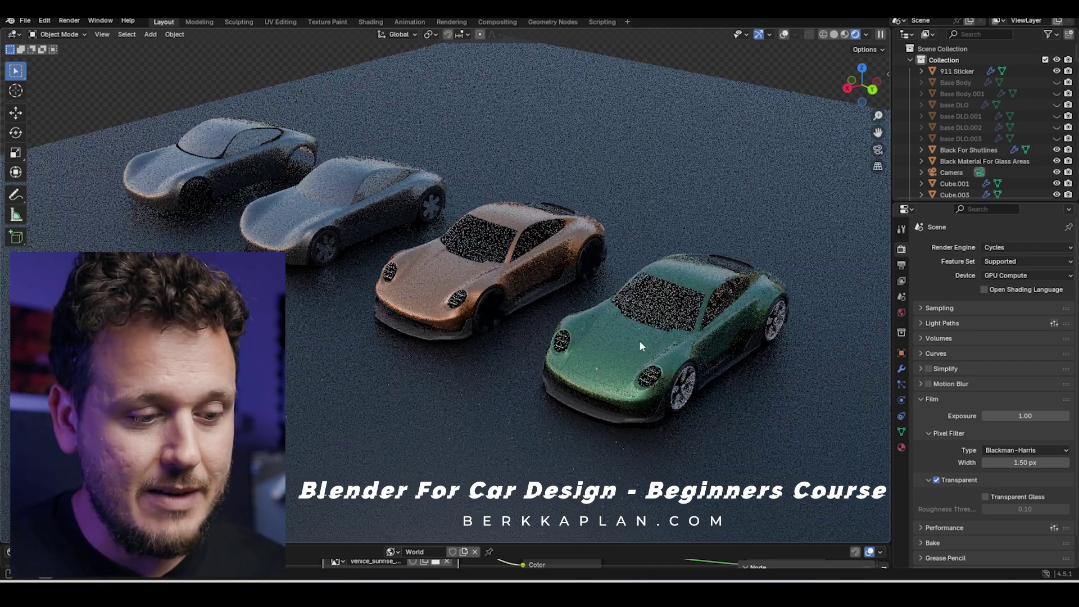
pyautogui.moveTo(636, 346); pyautogui.dragTo(637, 338, button='middle')
pyautogui.scroll(5, 636, 339)
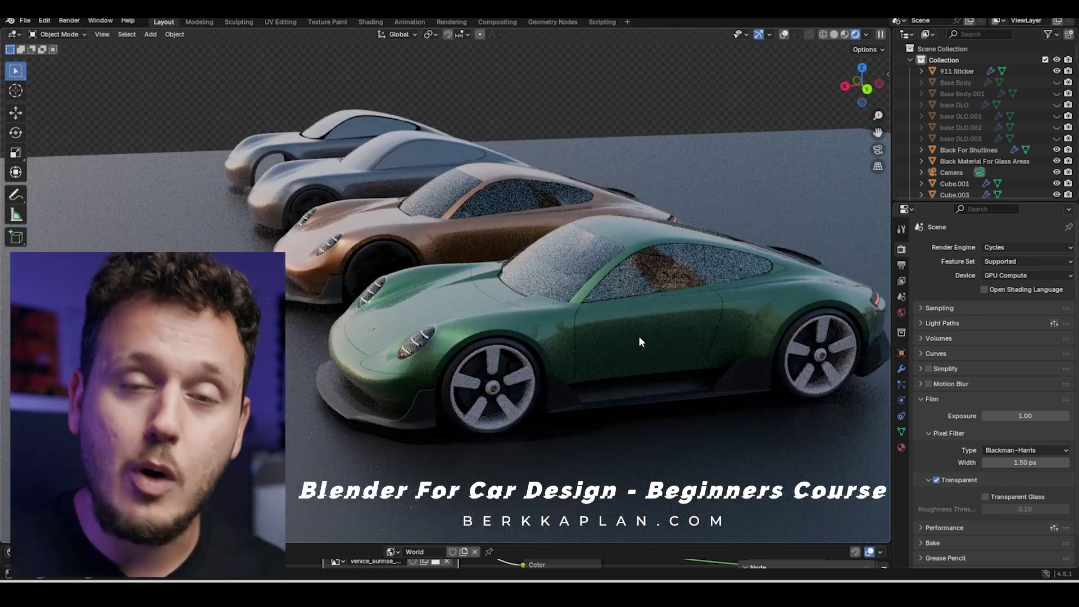
pyautogui.scroll(-4, 618, 322)
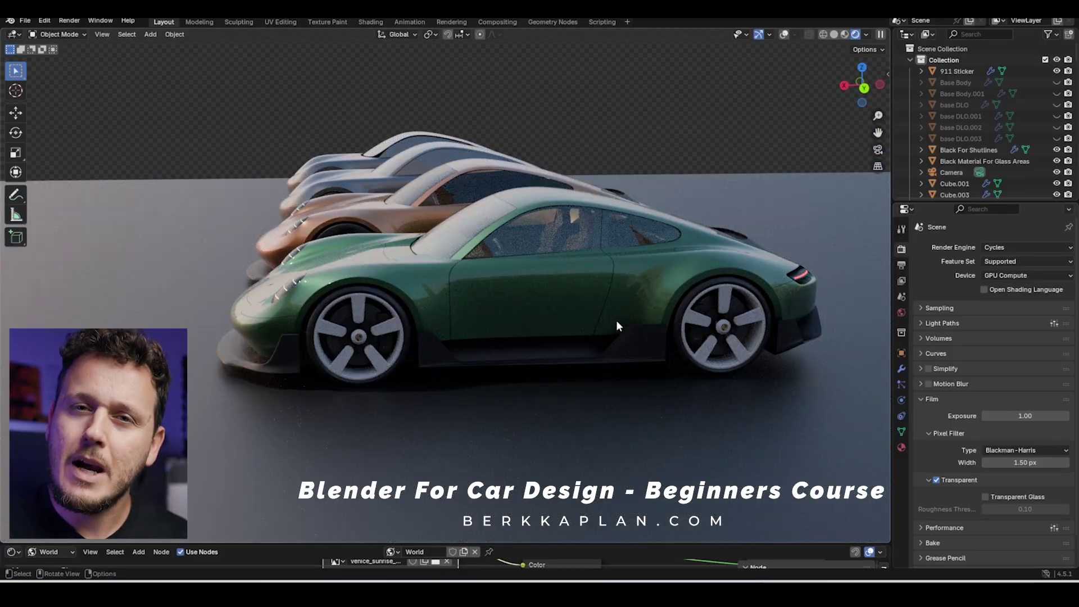
pyautogui.moveTo(616, 320); pyautogui.dragTo(636, 325, button='middle')
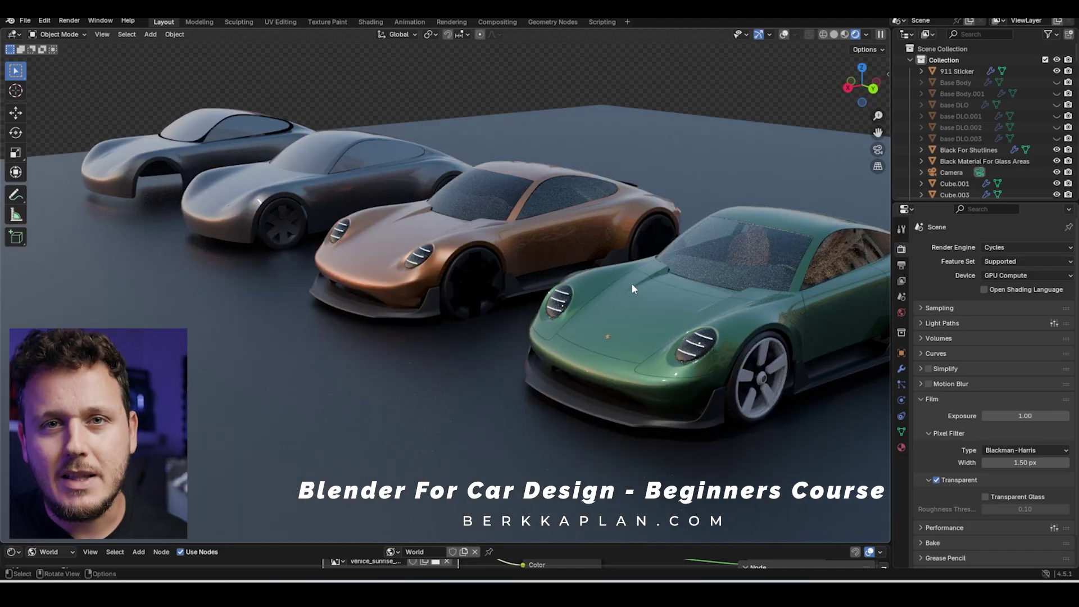
pyautogui.moveTo(609, 264); pyautogui.dragTo(618, 278, button='middle')
pyautogui.scroll(-5, 617, 277)
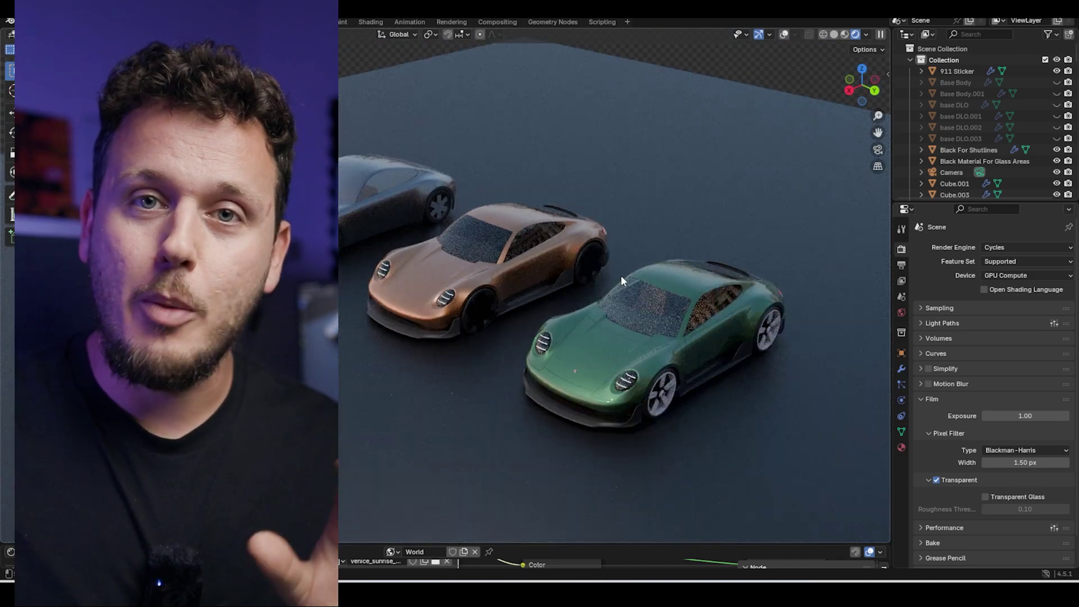